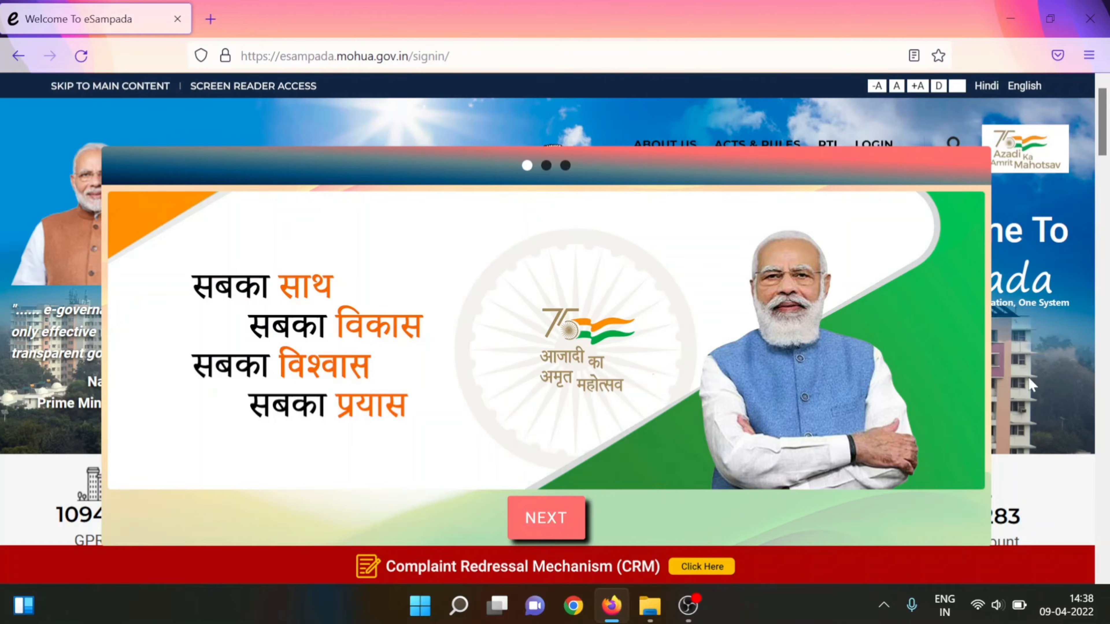
Dismiss the announcement slides on the eSampada home page and open the new-account registration form from the sign-in dialog.
left_click(555, 521)
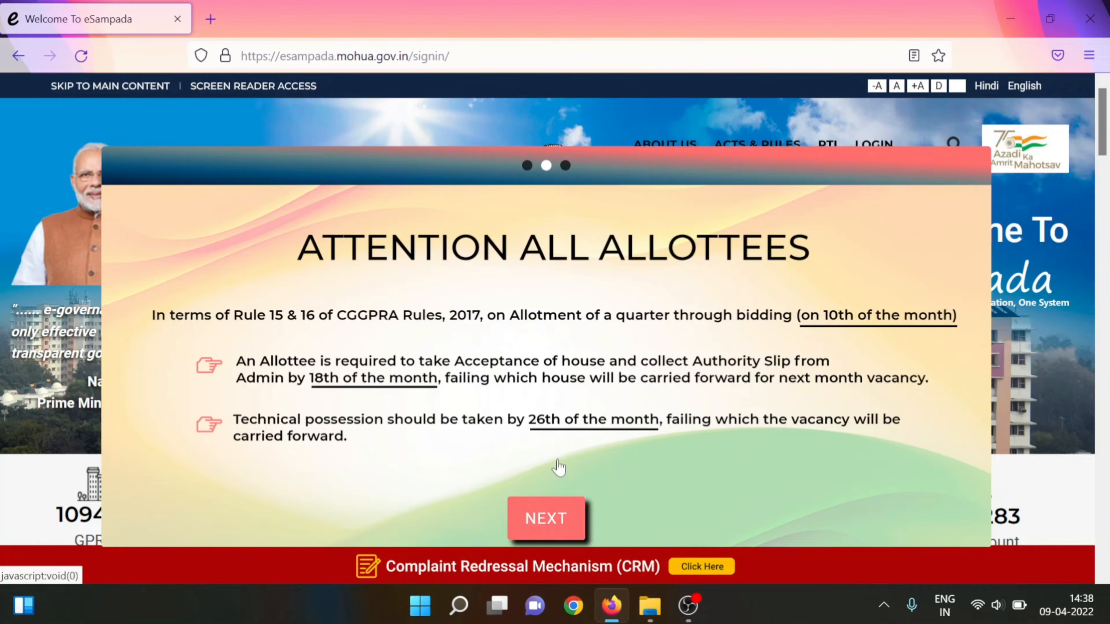
left_click(559, 524)
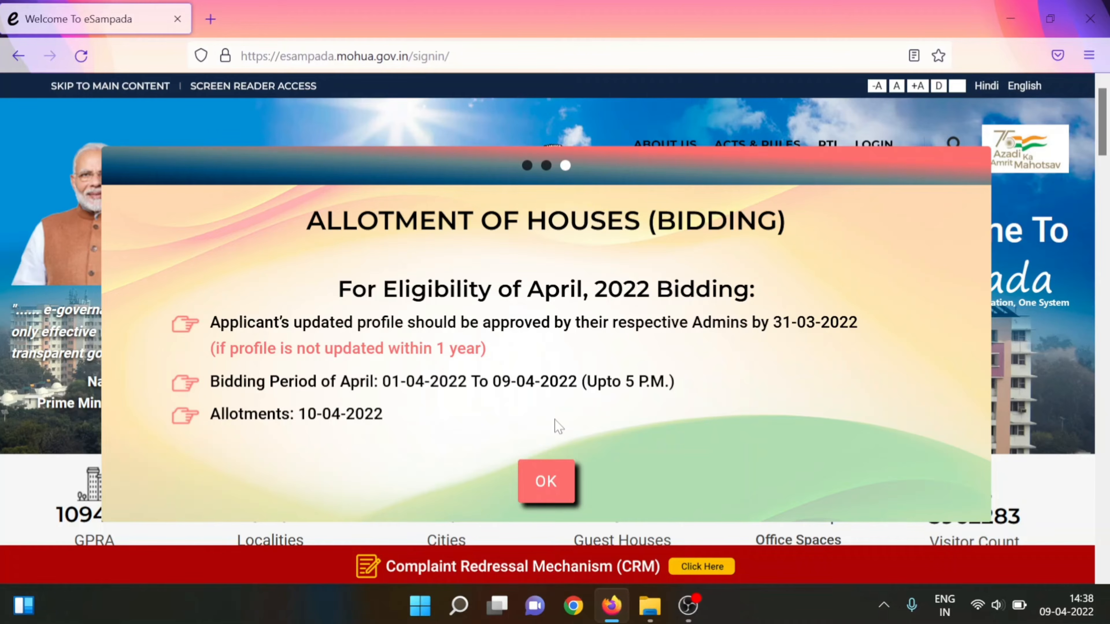
left_click(543, 483)
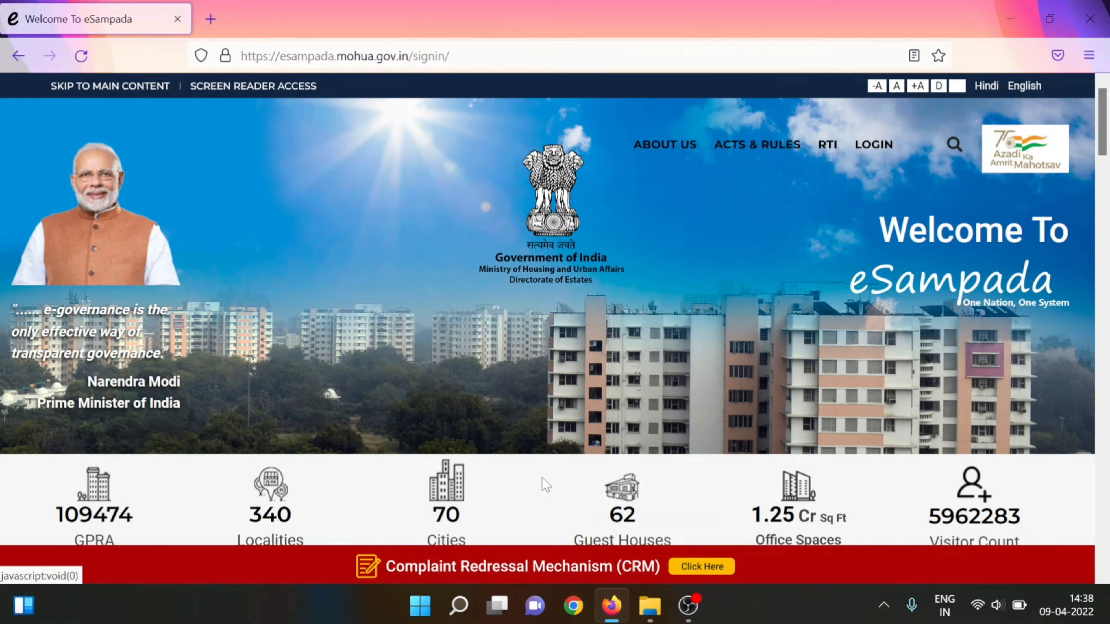
left_click(878, 146)
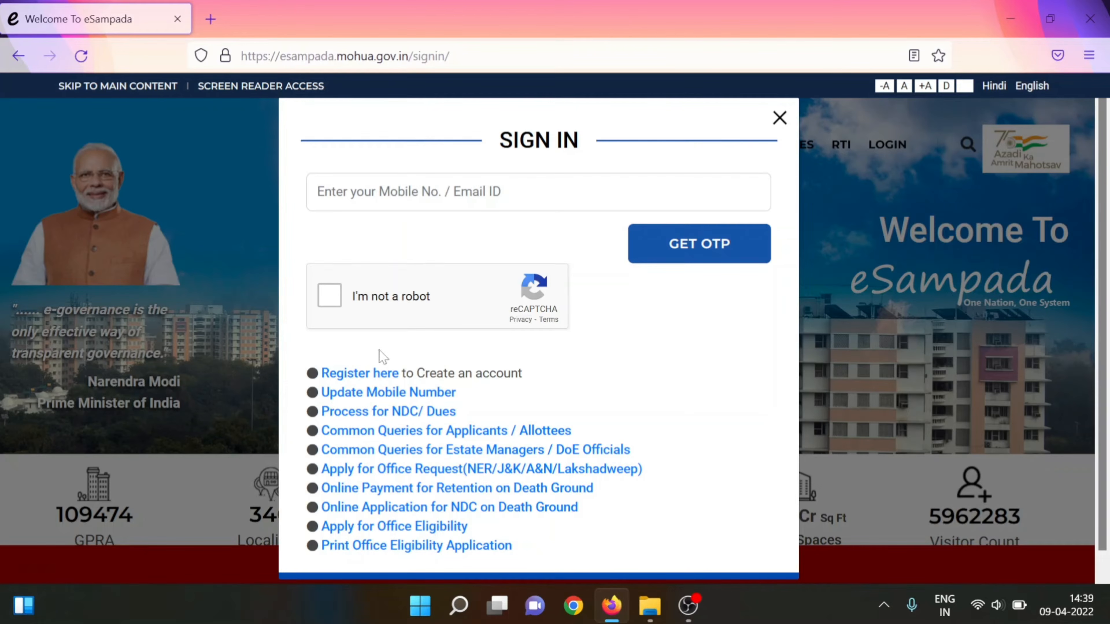
left_click(360, 374)
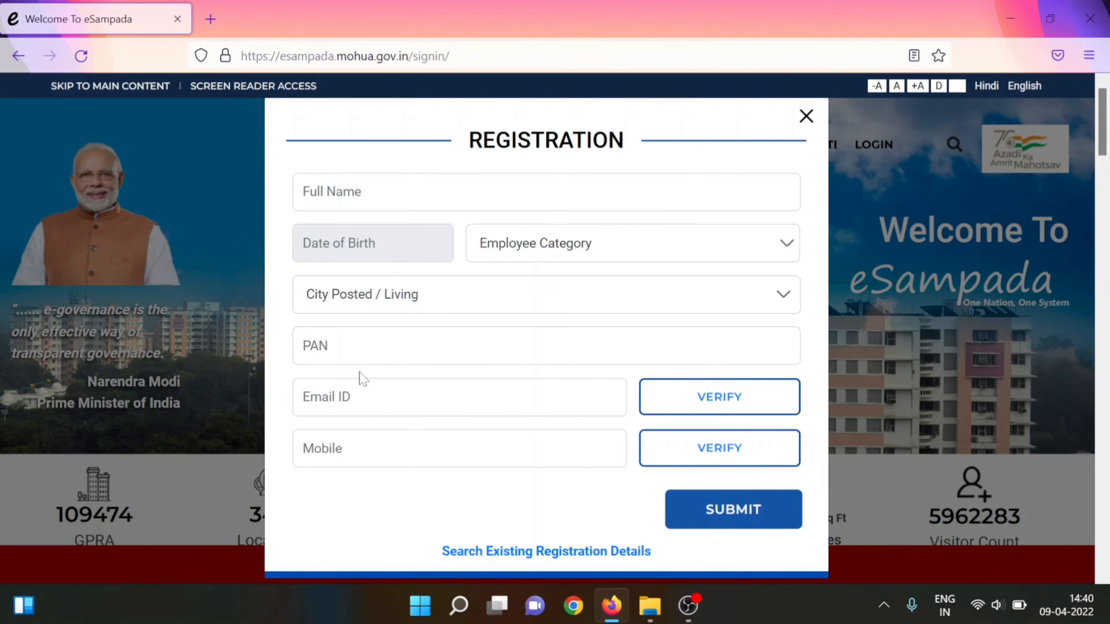
Examine the registration form's fields, including the date of birth calendar, the employee categories and the list of cities.
left_click(472, 194)
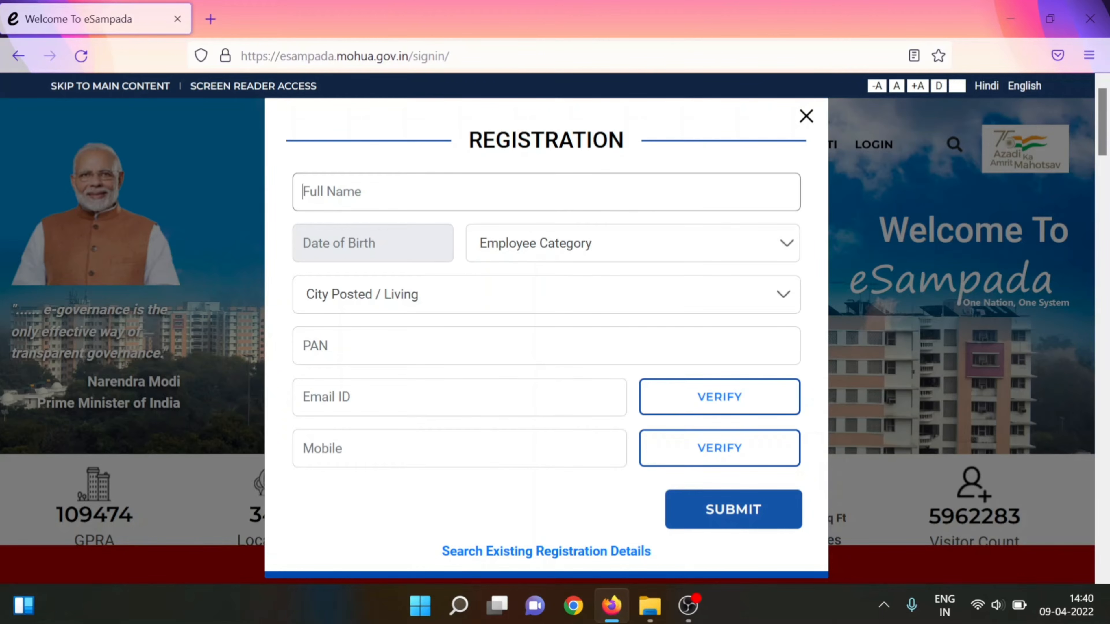
left_click(373, 244)
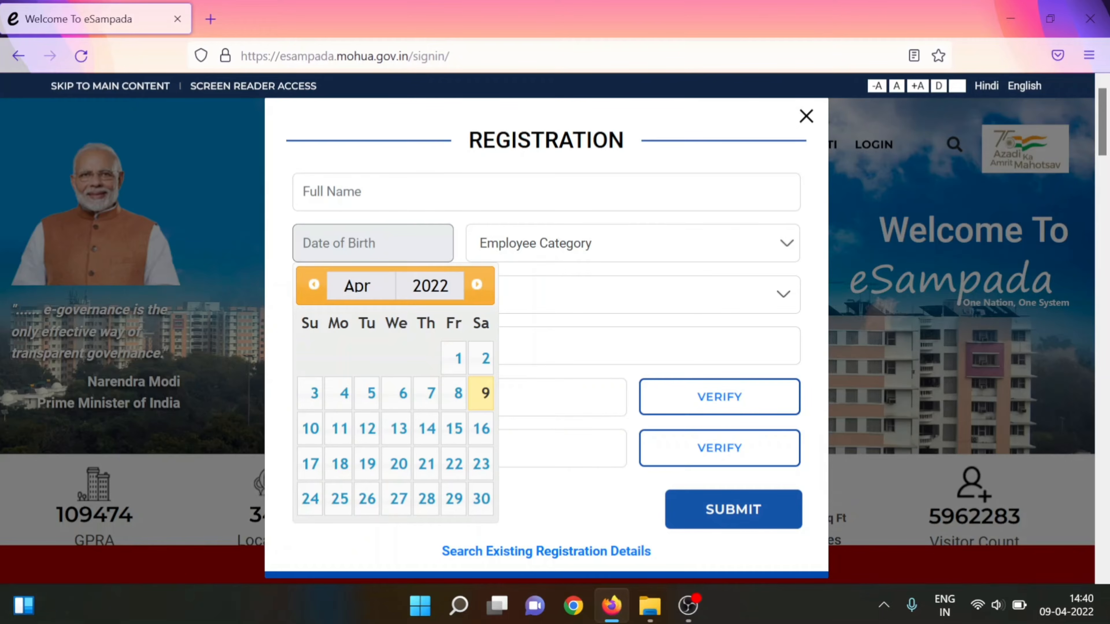
left_click(584, 250)
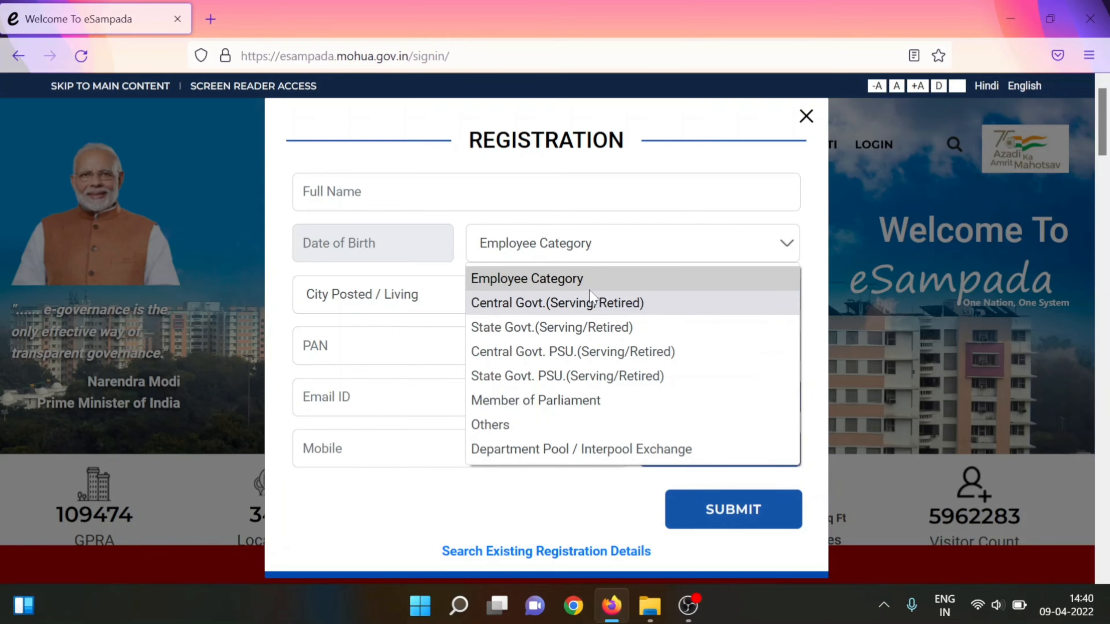
left_click(374, 296)
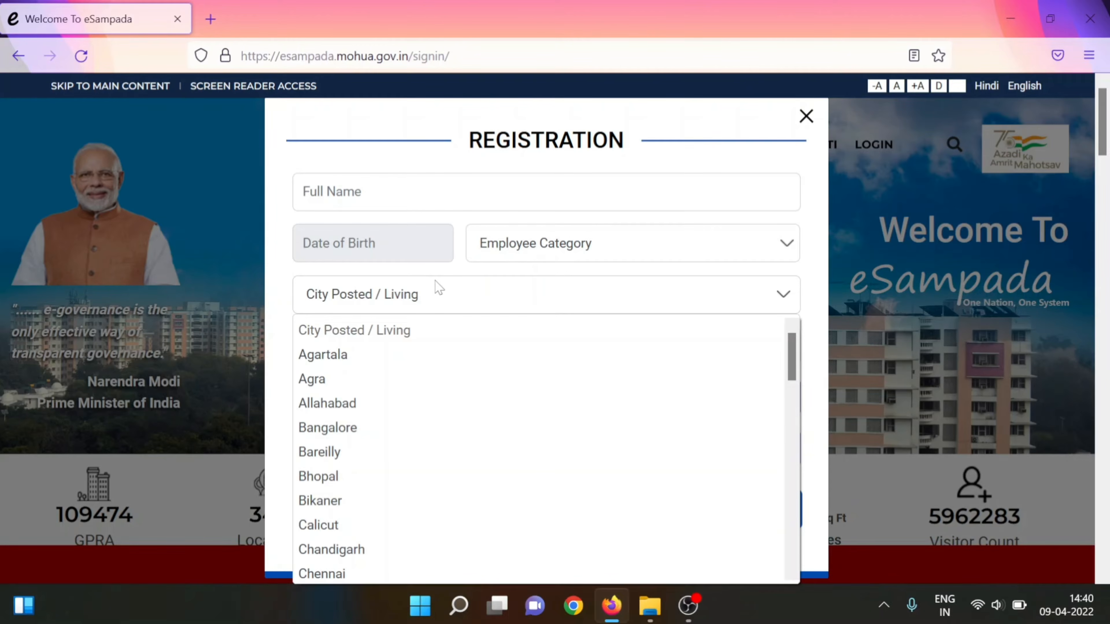
scroll(439, 426, "down", 5)
scroll(440, 428, "down", 4)
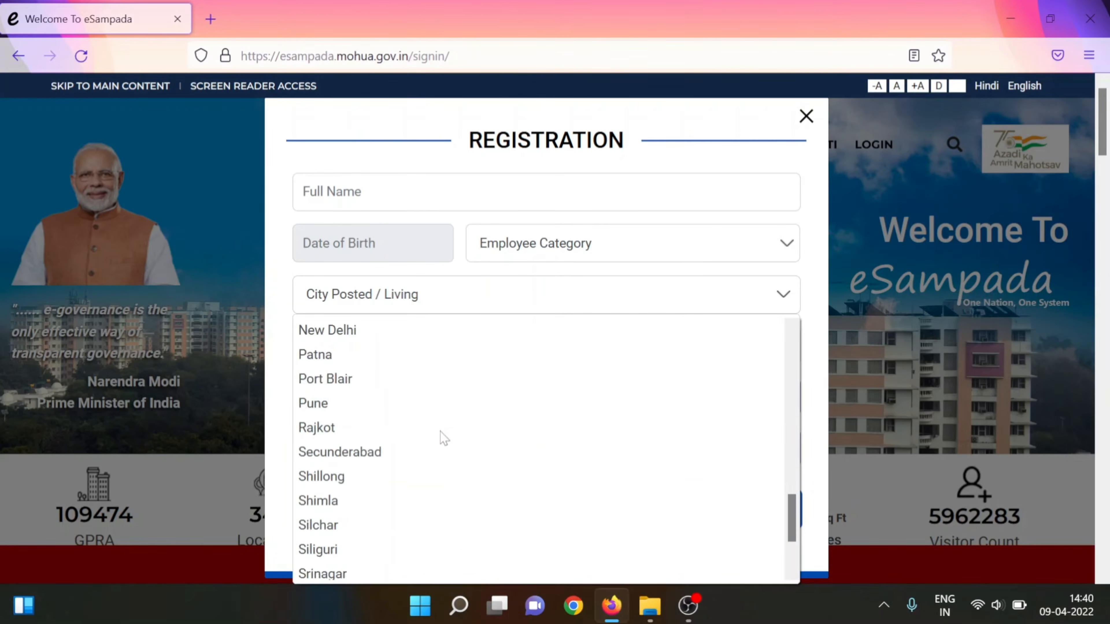
scroll(440, 433, "down", 3)
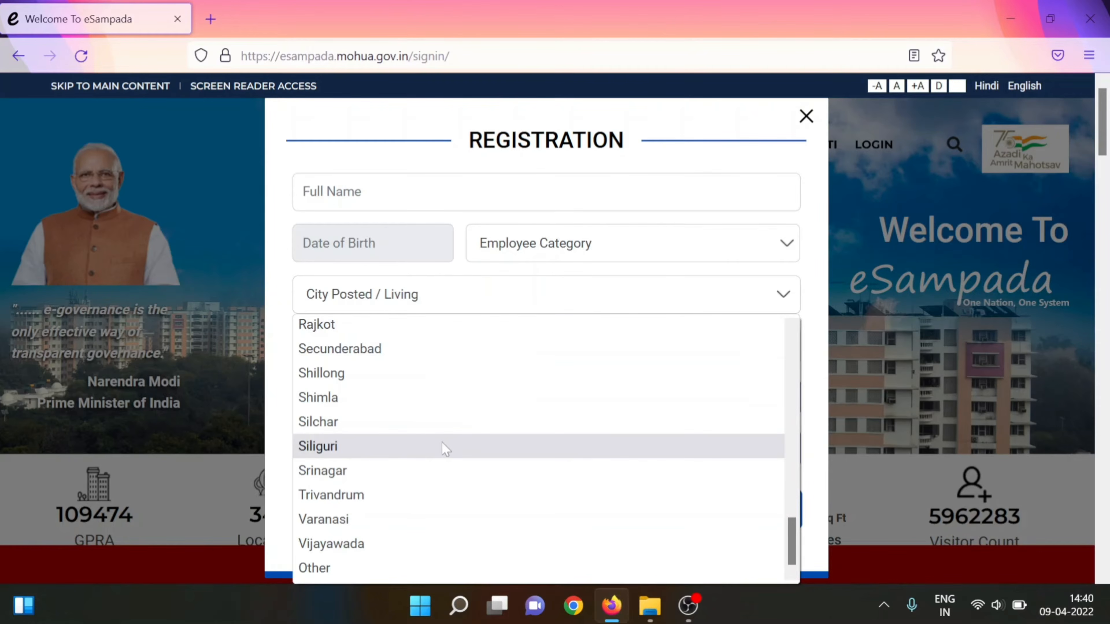
scroll(442, 444, "up", 4)
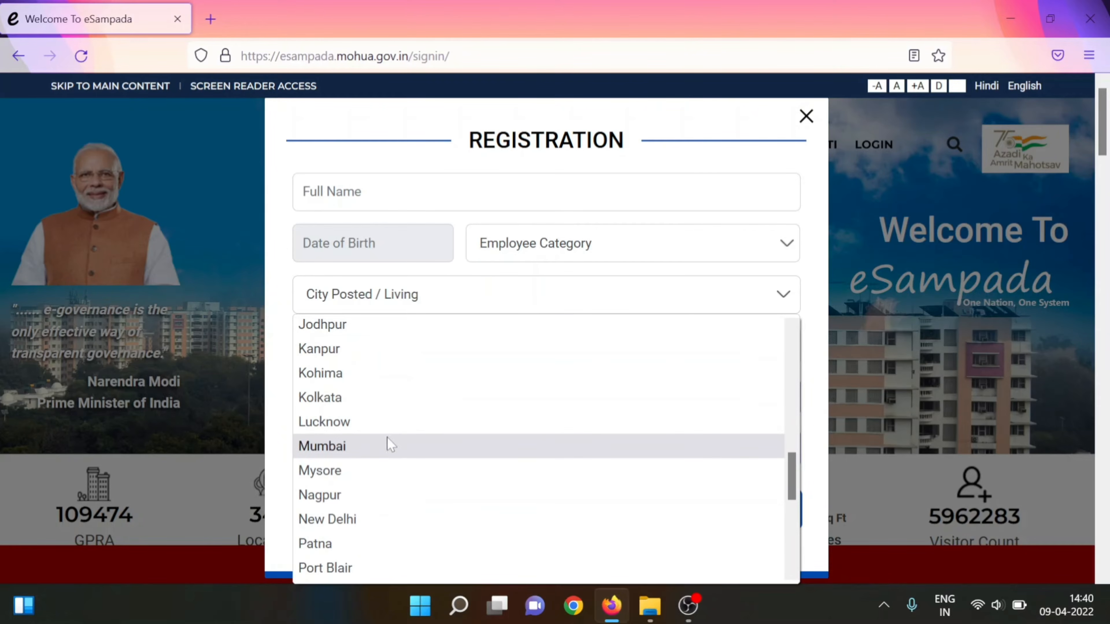
left_click(809, 286)
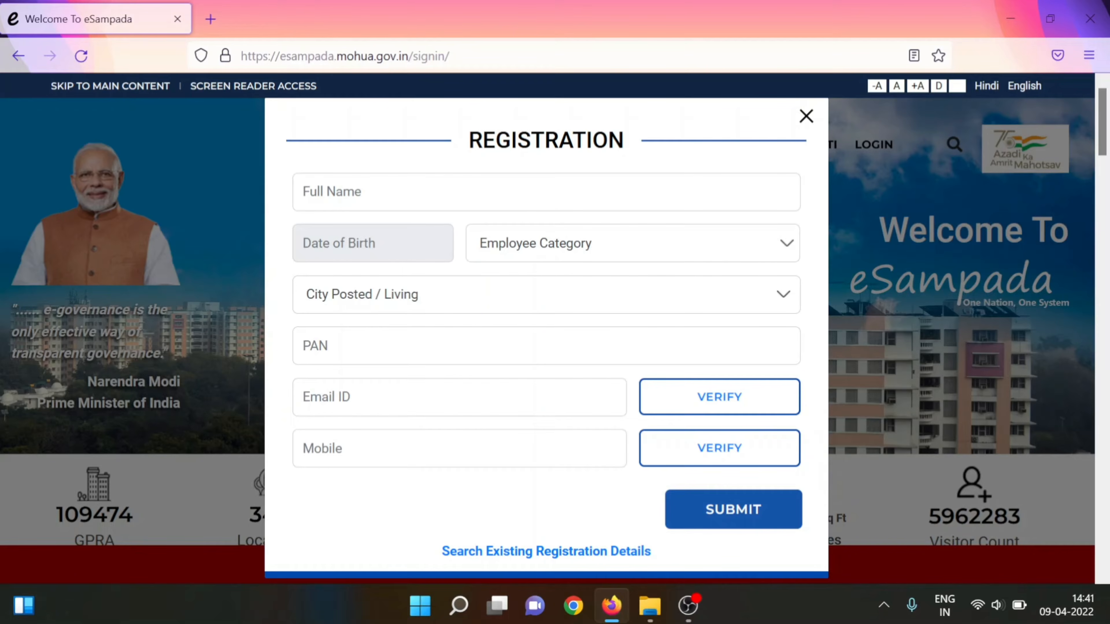
left_click(547, 346)
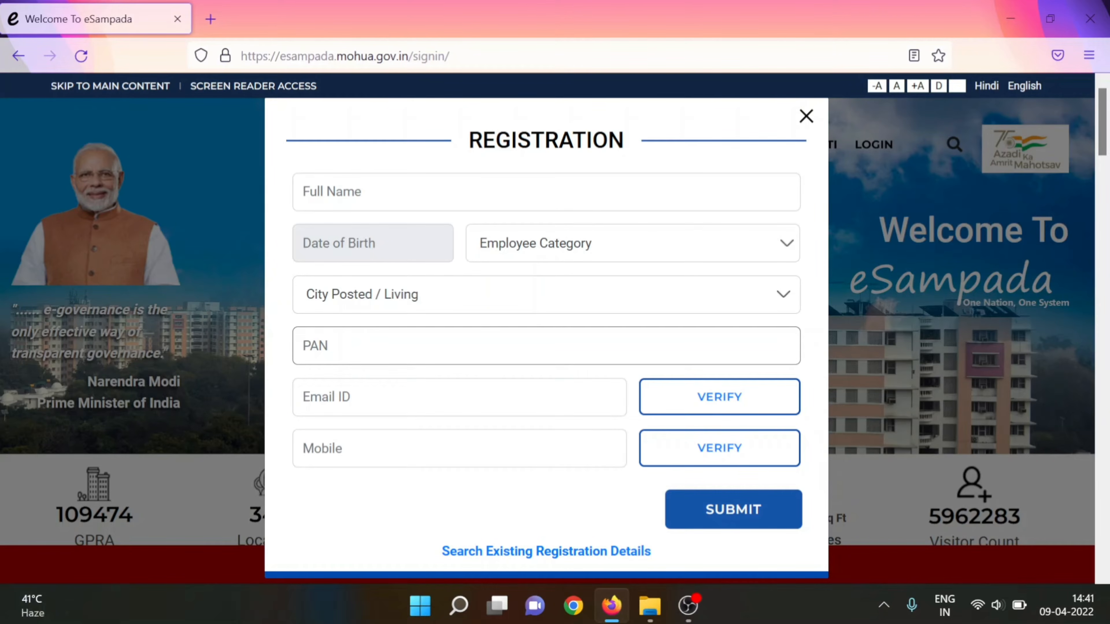
left_click(459, 397)
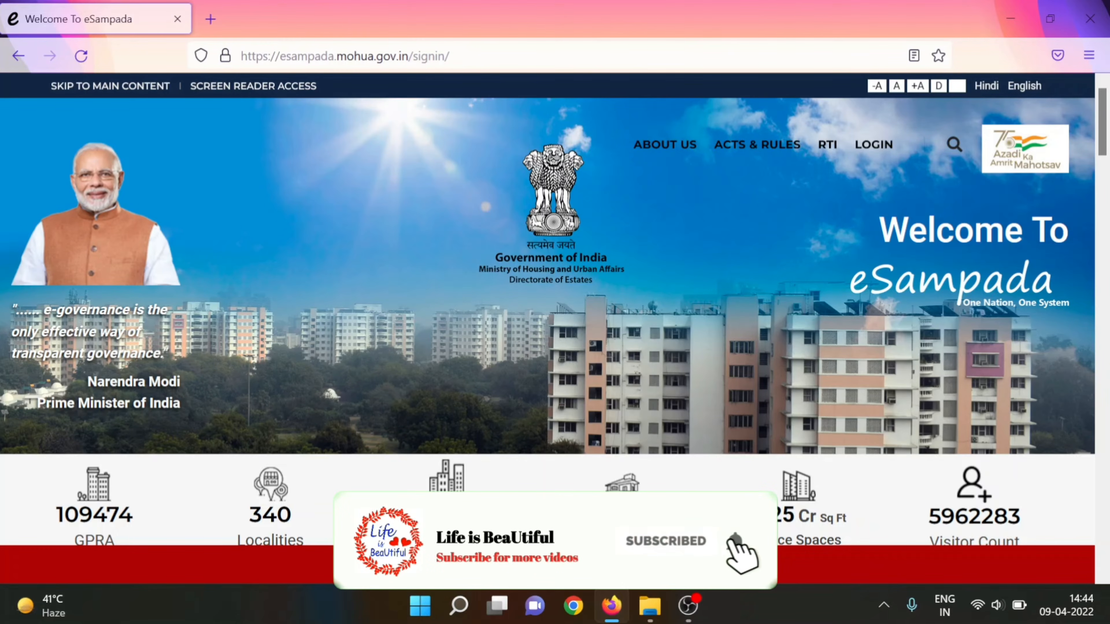
Sign in with the registered mobile number or email ID and the one-time password.
left_click(867, 147)
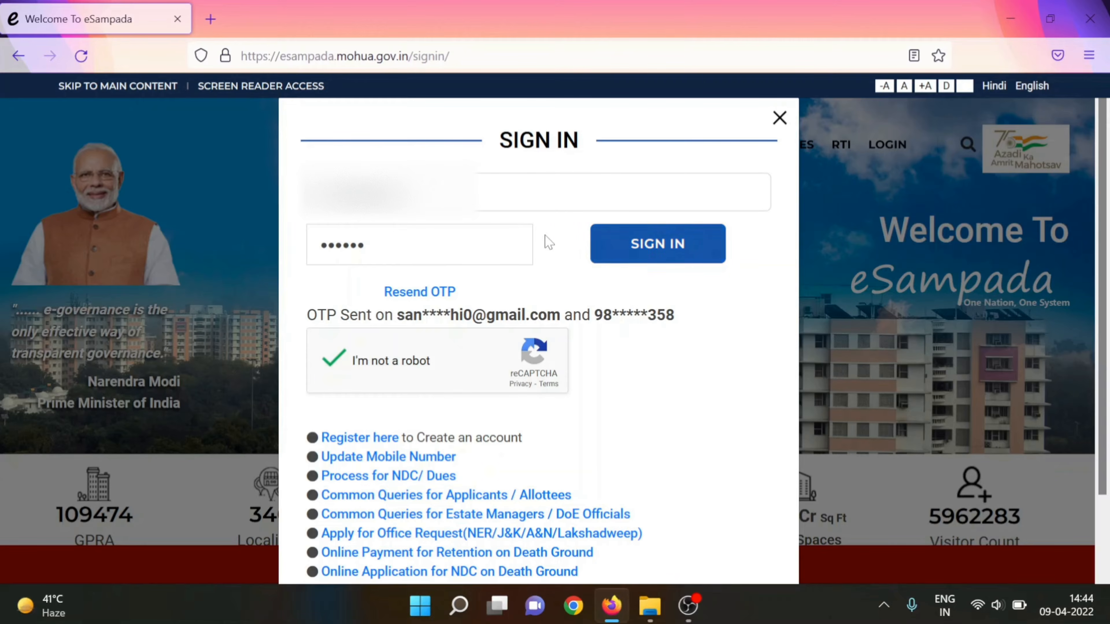
left_click(658, 245)
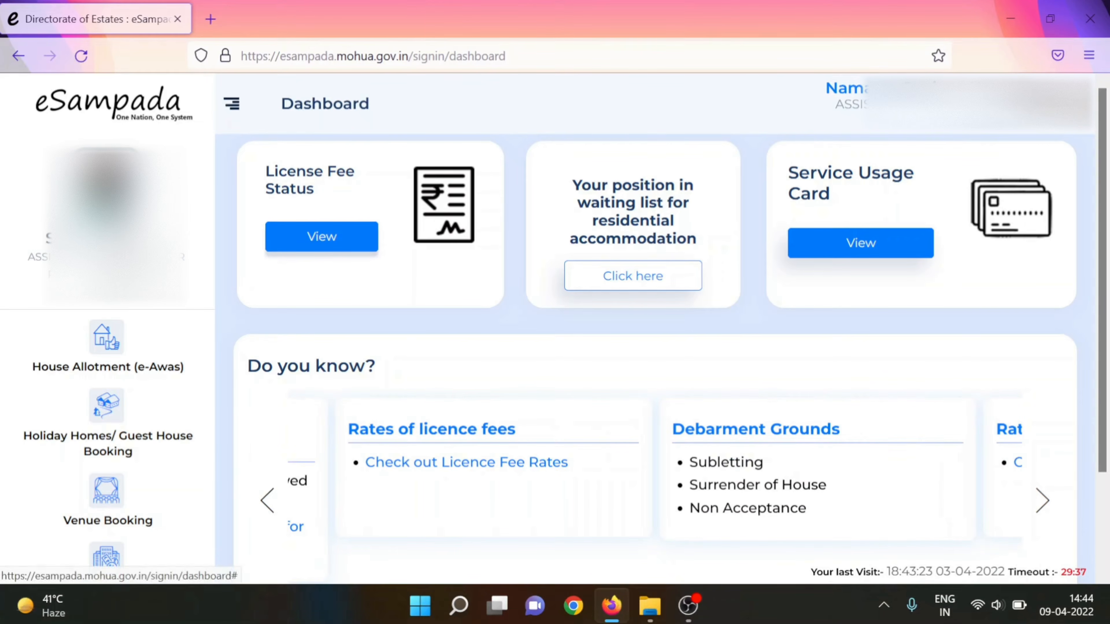
Open My Profile from the account options and dismiss the Important notice about filling in the form.
left_click(1050, 104)
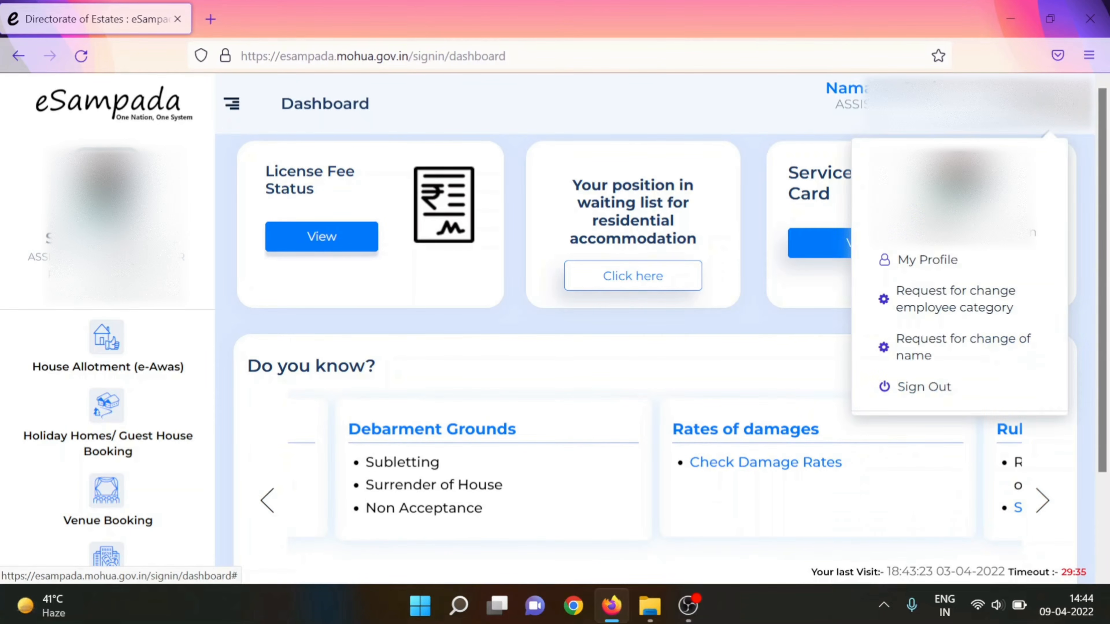
left_click(928, 260)
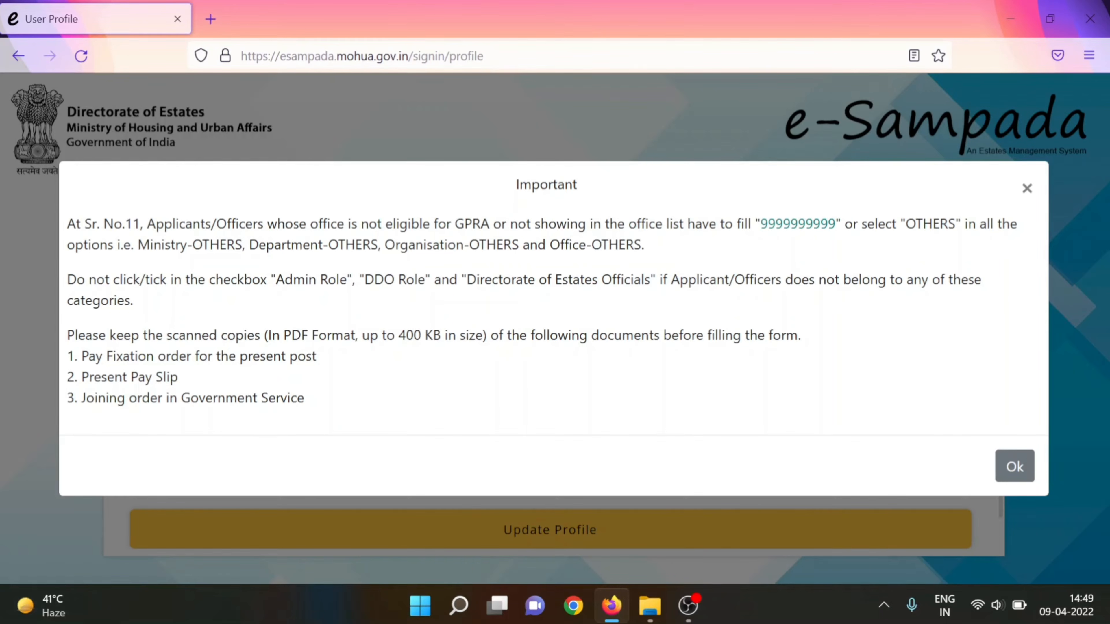
left_click(1023, 467)
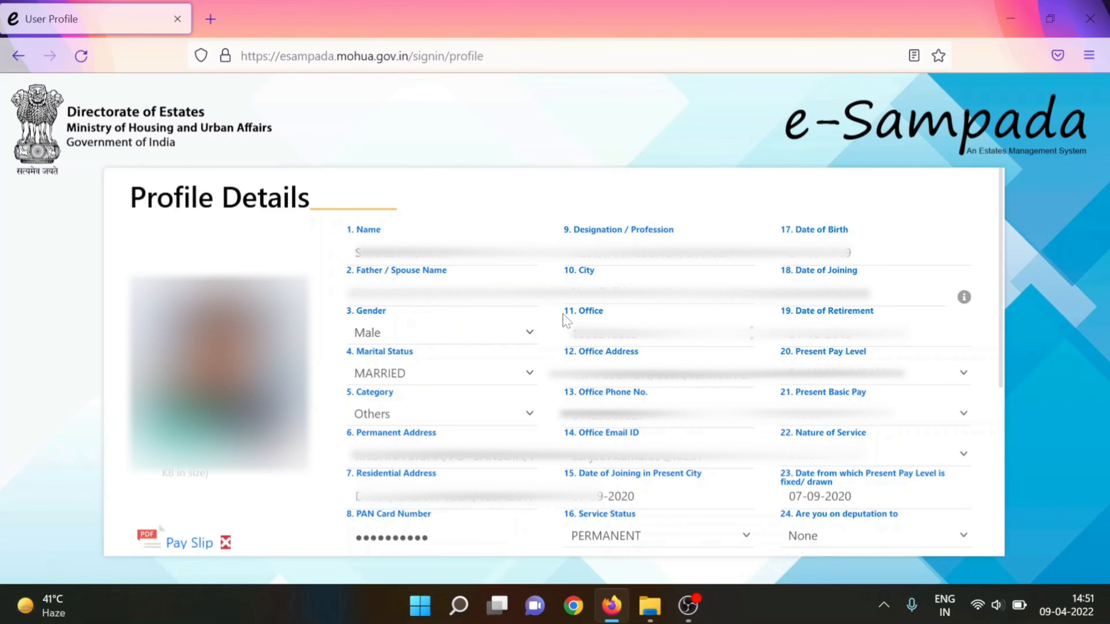
Open the Office Details for the profile's Office field, search the ministries for "ot" and set the Ministry to OTHERS.
left_click(750, 340)
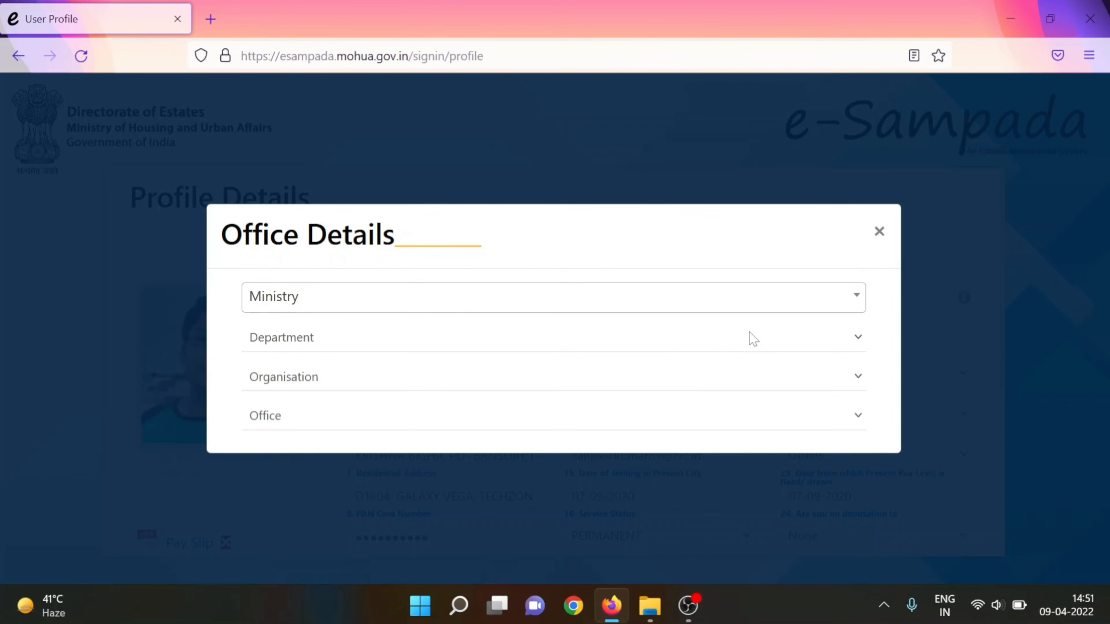
left_click(811, 307)
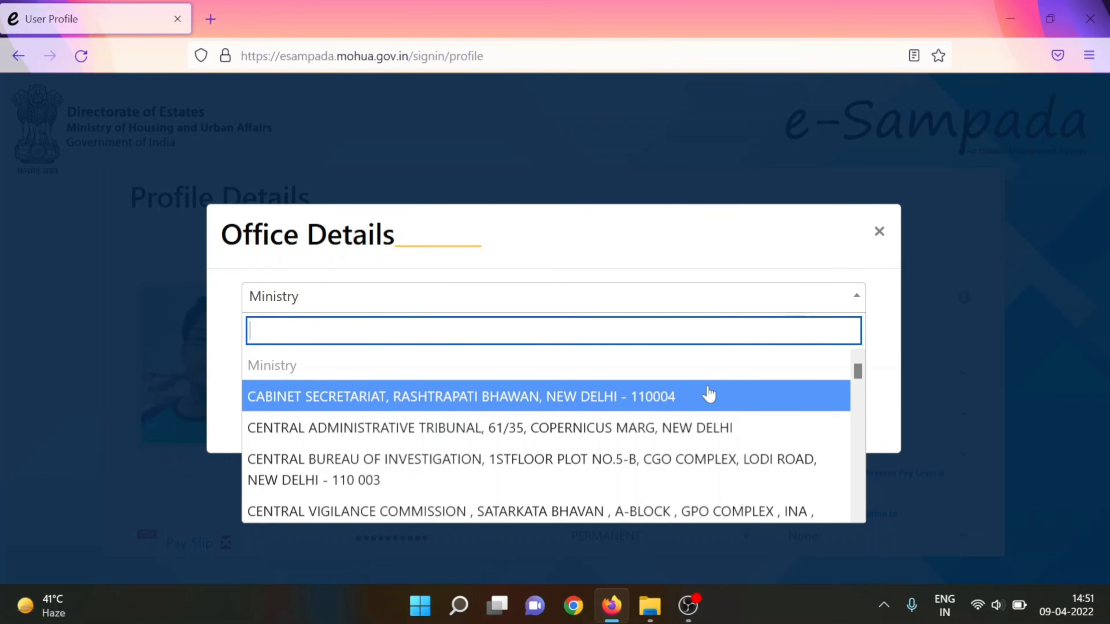
scroll(709, 395, "down", 3)
scroll(707, 402, "down", 10)
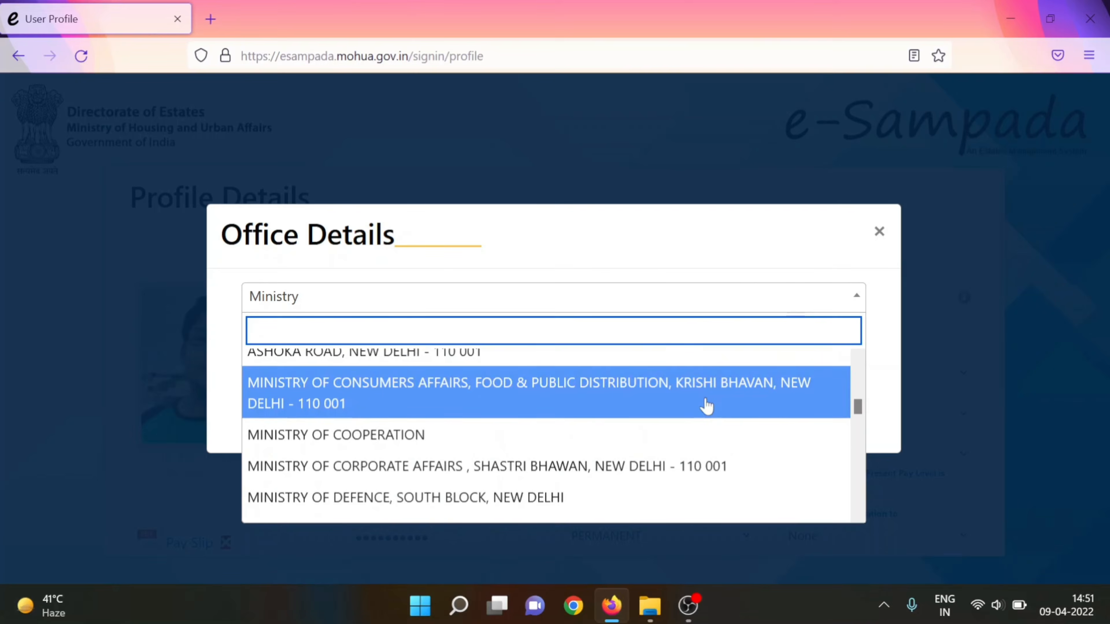
scroll(706, 407, "down", 15)
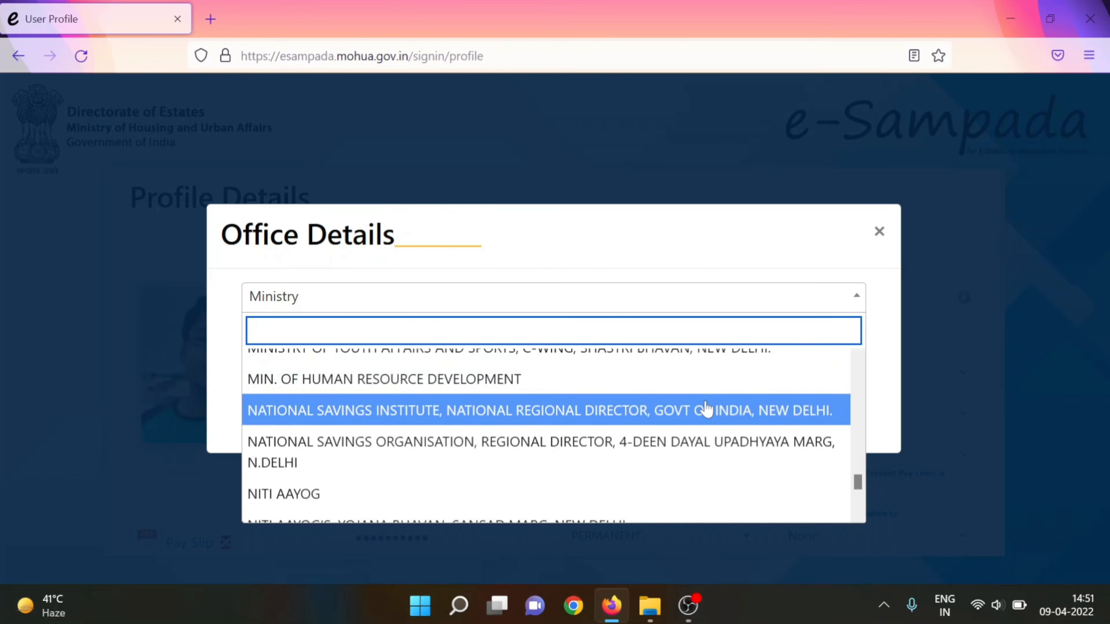
scroll(707, 409, "down", 8)
scroll(704, 411, "up", 12)
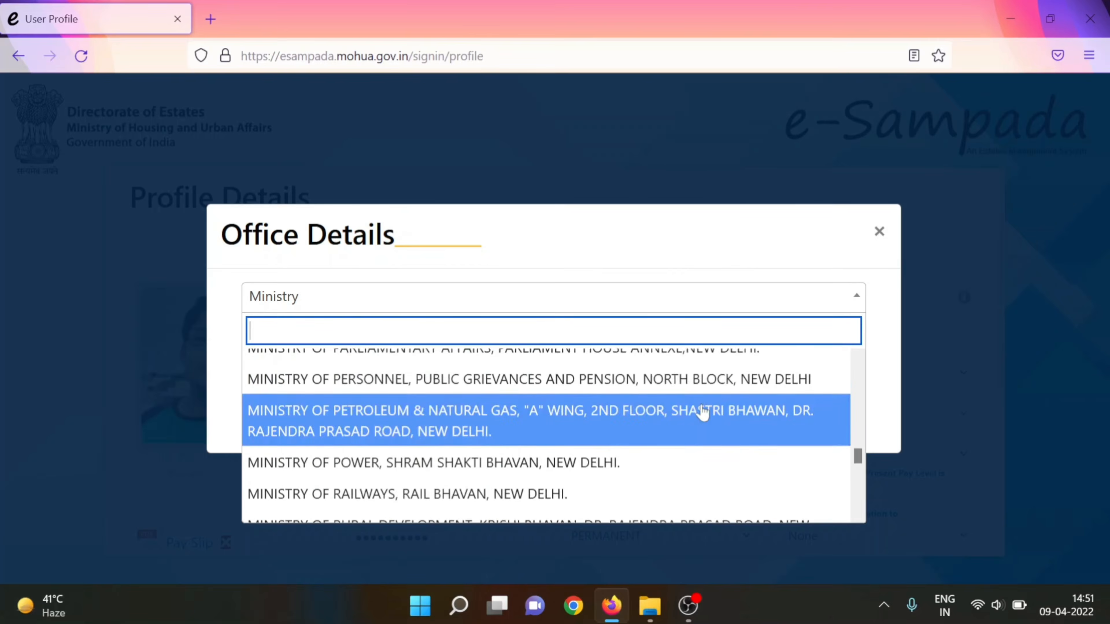
scroll(701, 410, "up", 10)
left_click(761, 258)
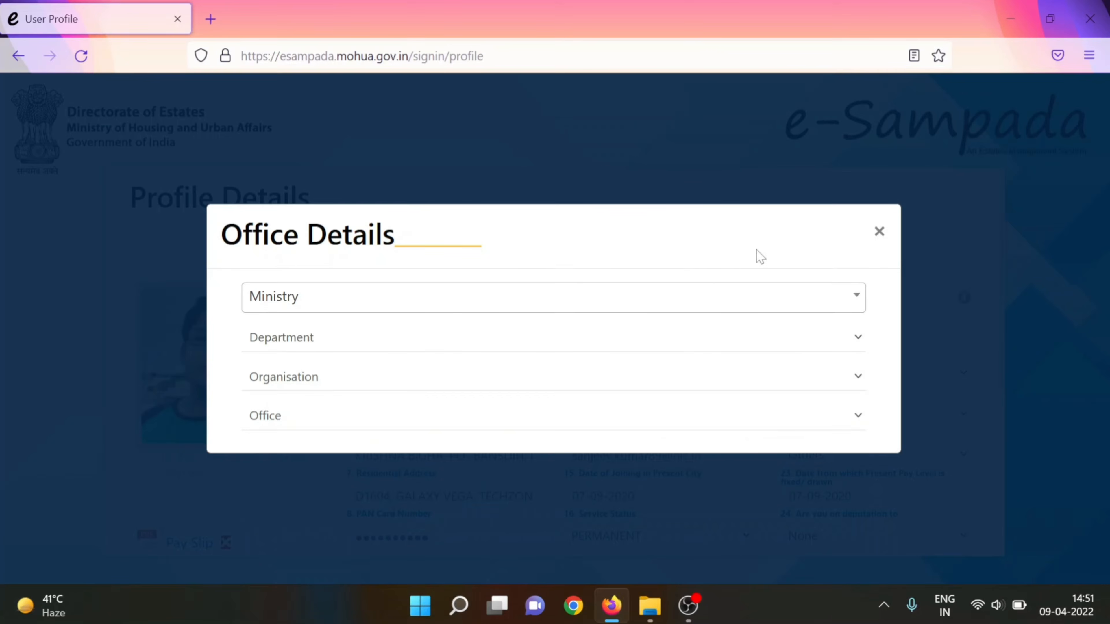
left_click(673, 307)
scroll(651, 377, "down", 5)
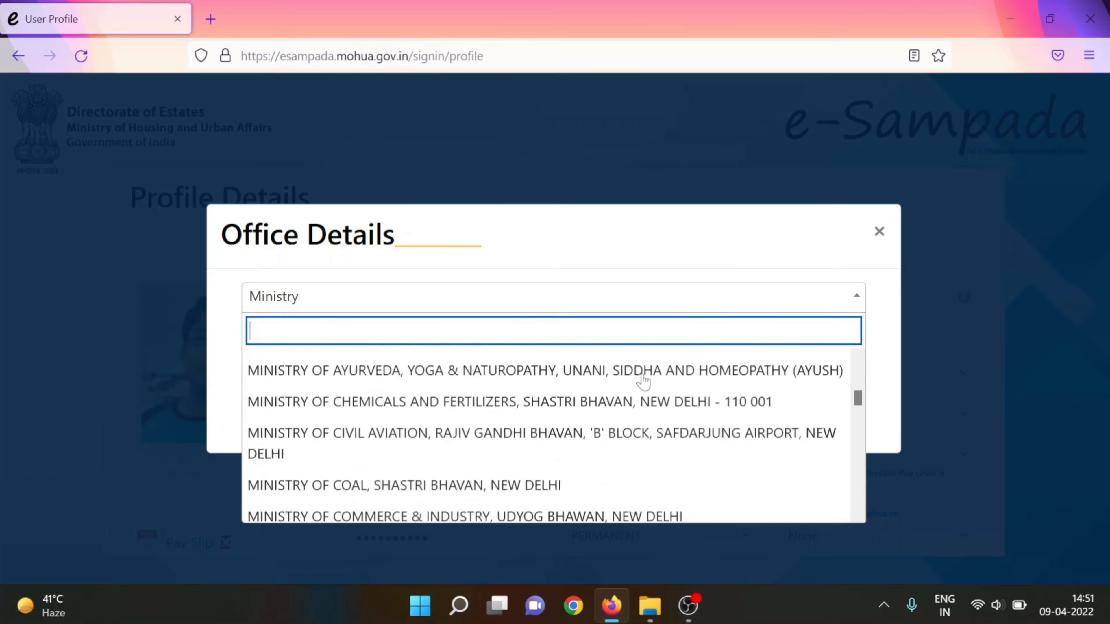
scroll(644, 381, "down", 8)
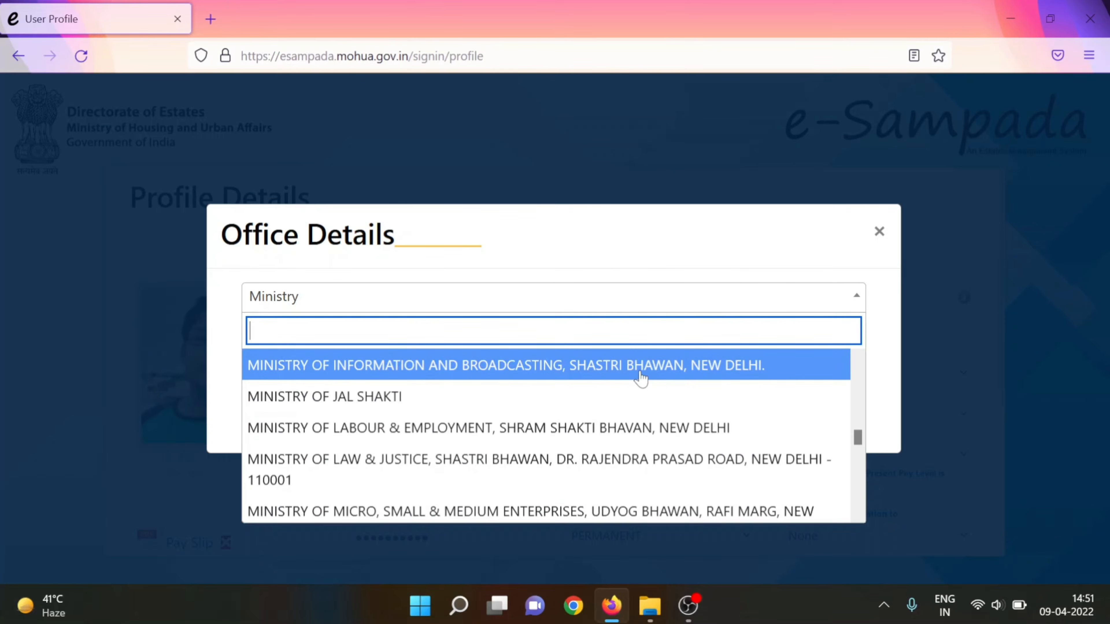
type("o")
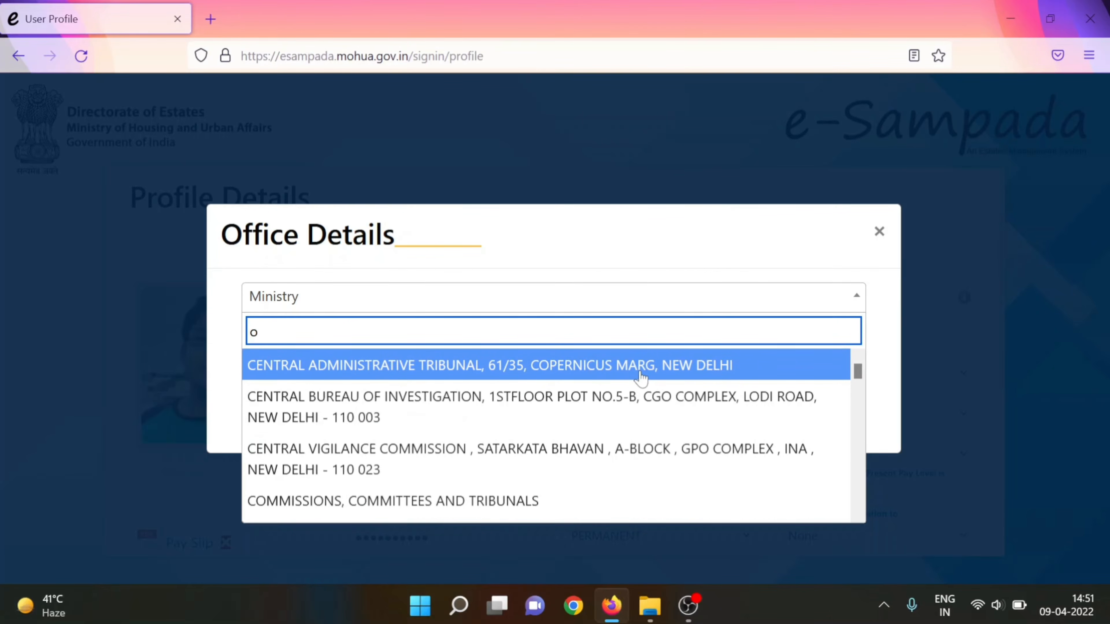
type("t")
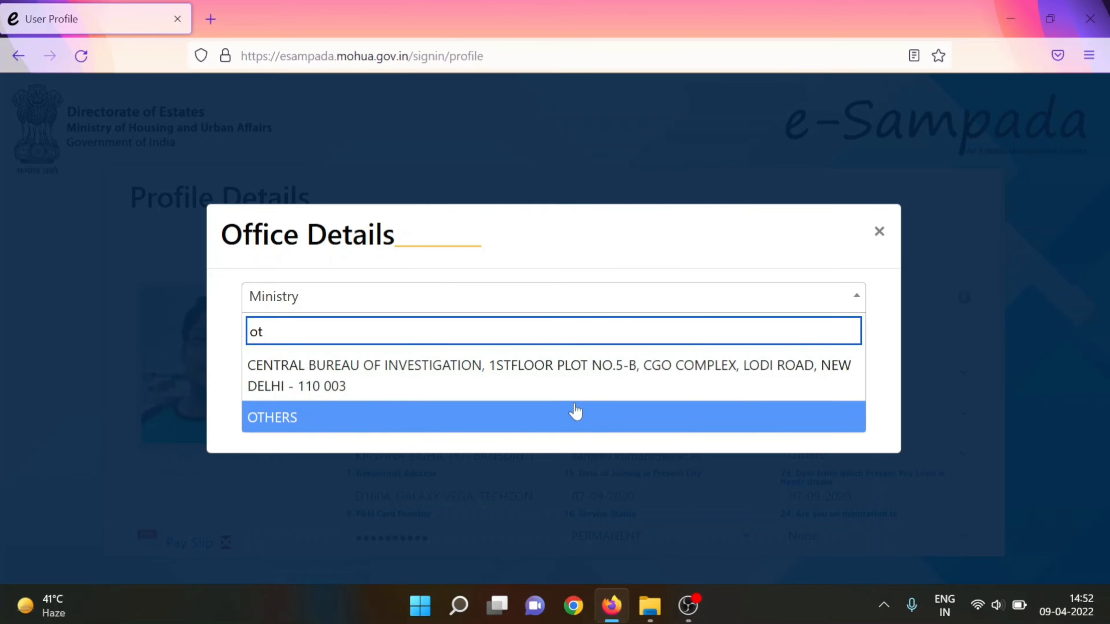
left_click(532, 416)
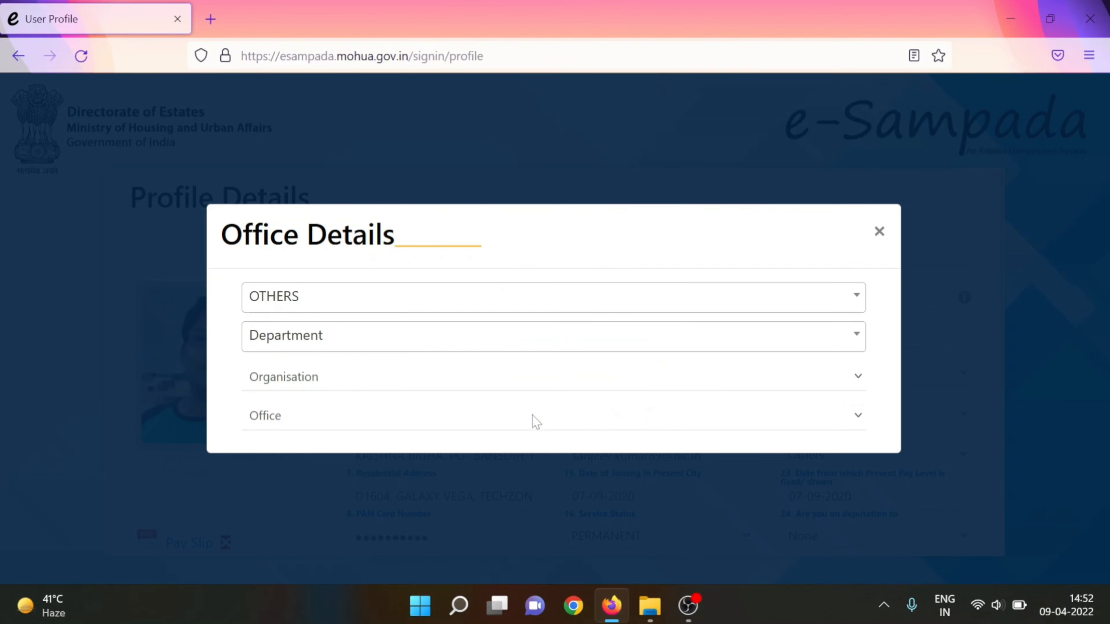
Set the Department, Organisation and Office to OTHERS in the Office Details.
left_click(551, 345)
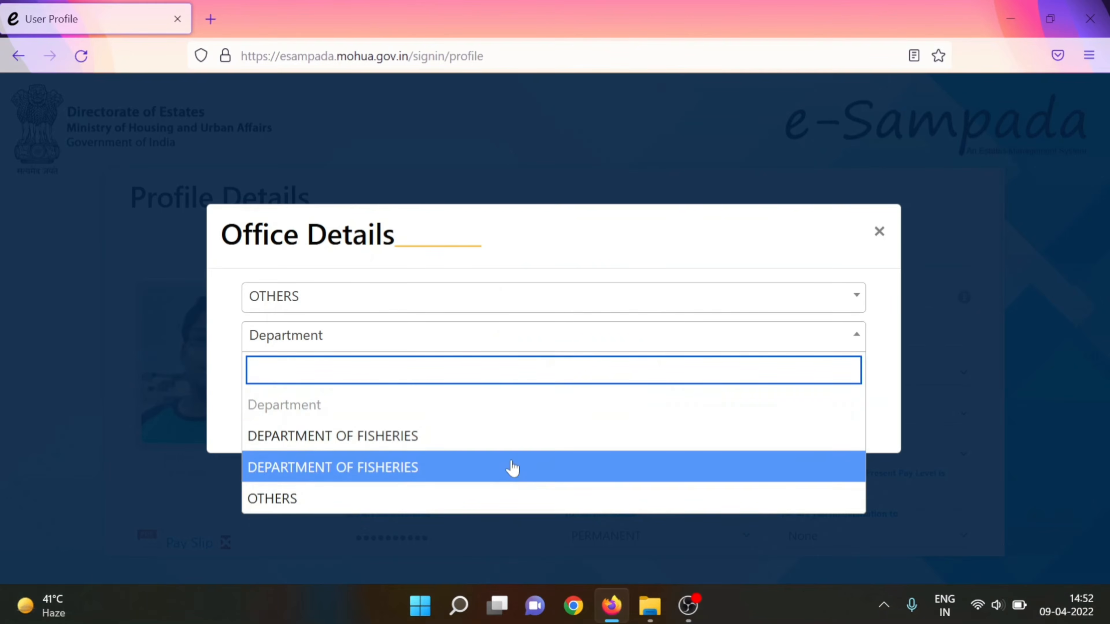
left_click(491, 499)
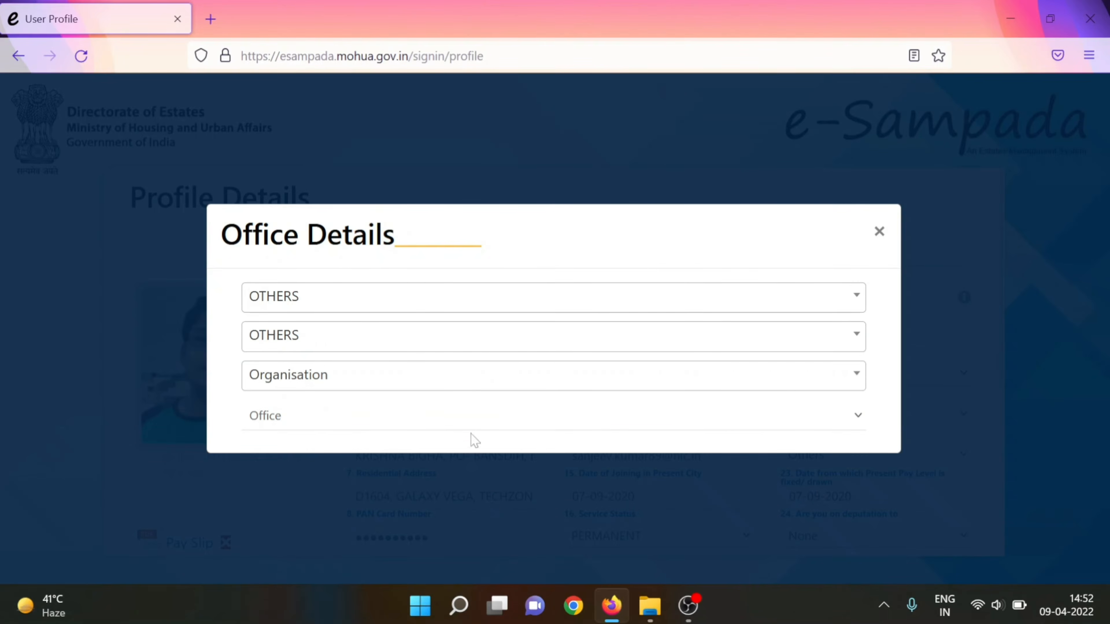
left_click(490, 384)
left_click(457, 476)
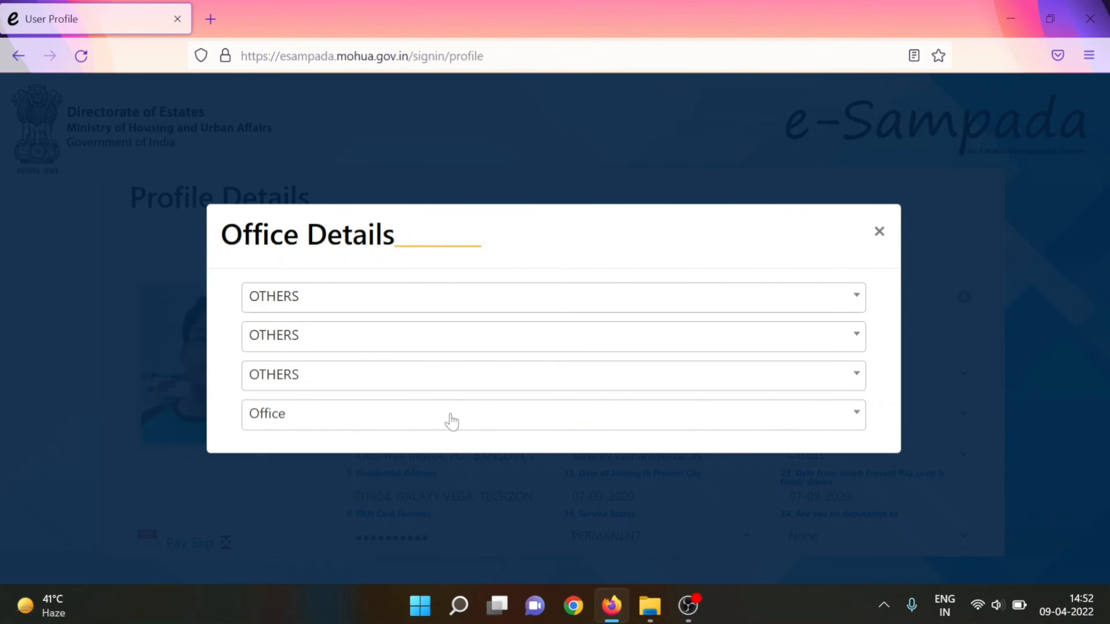
left_click(451, 421)
left_click(423, 525)
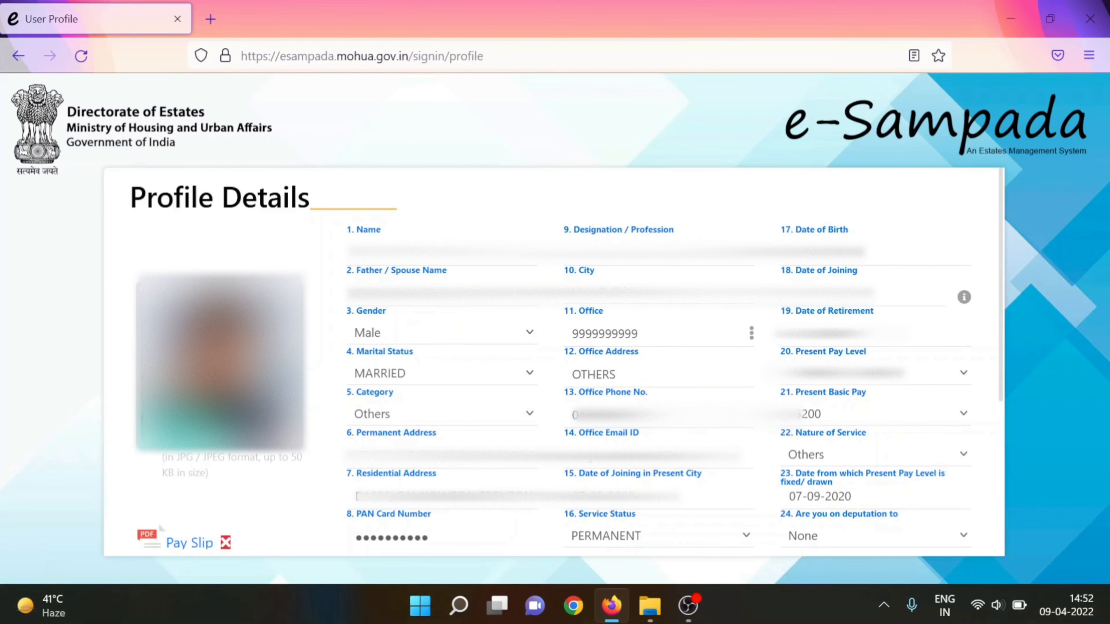
Examine the Service Status choices and the full list of Present Pay Level options, keeping the current selections.
left_click(755, 541)
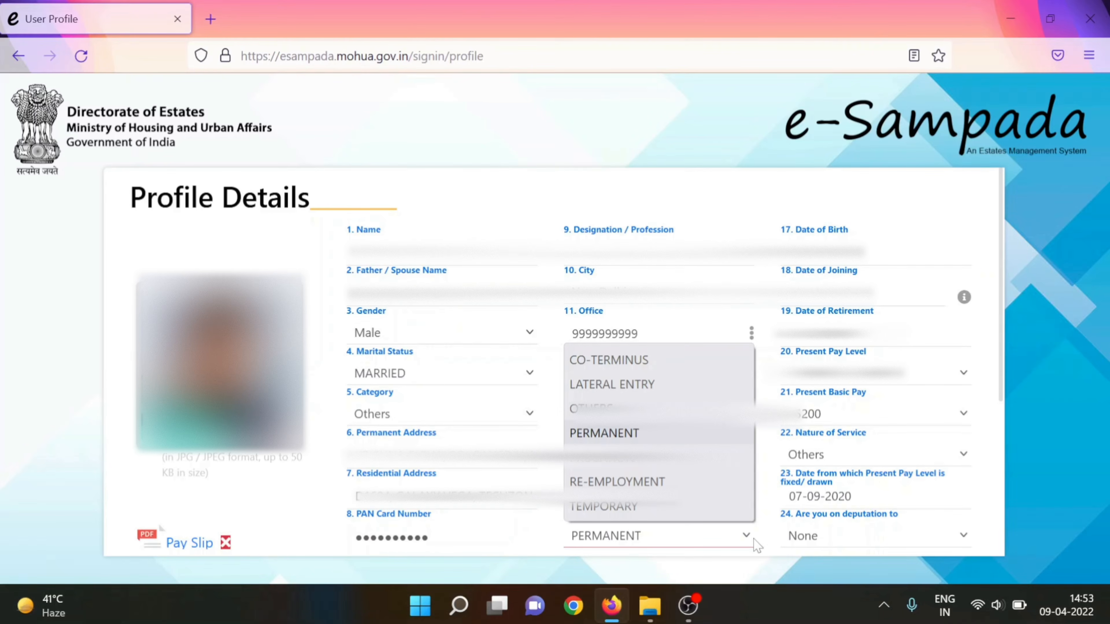
left_click(869, 198)
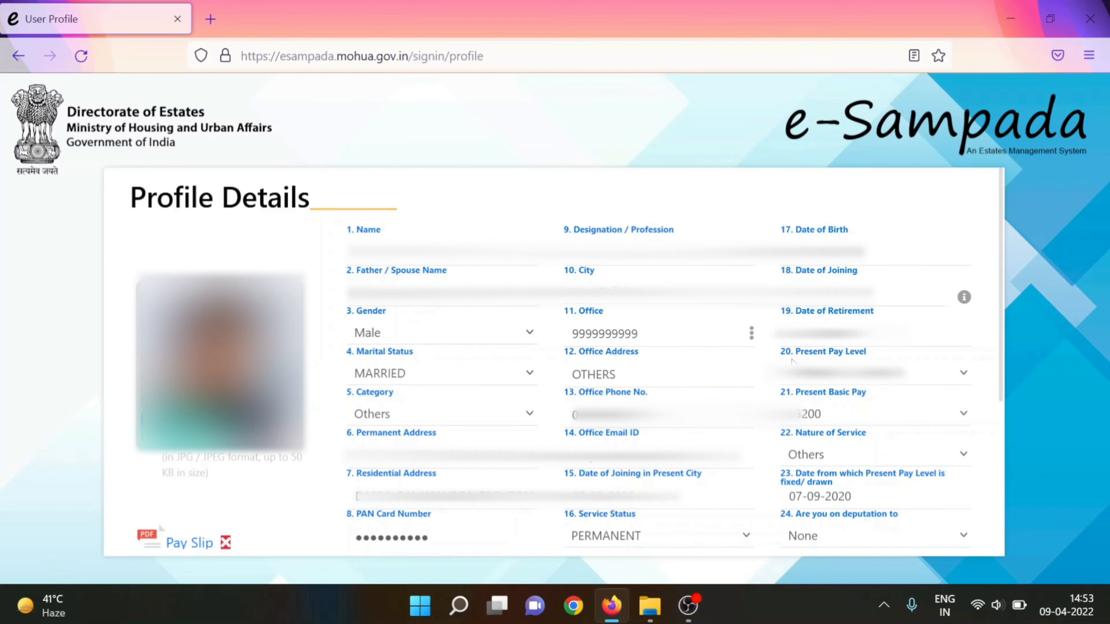
left_click(959, 373)
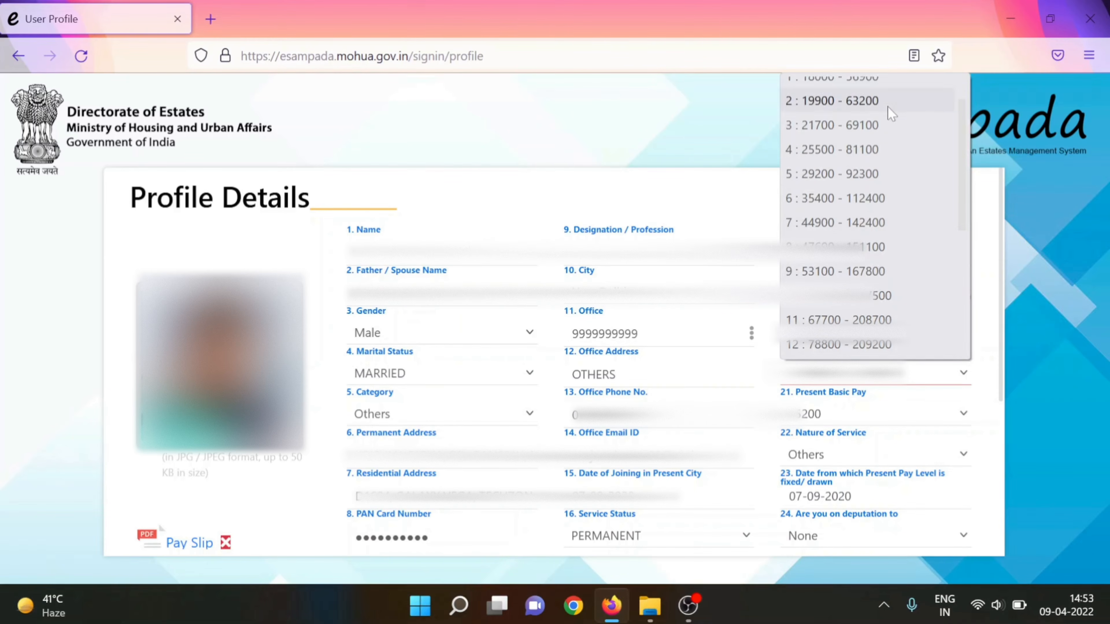
scroll(876, 236, "up", 1)
scroll(876, 236, "down", 4)
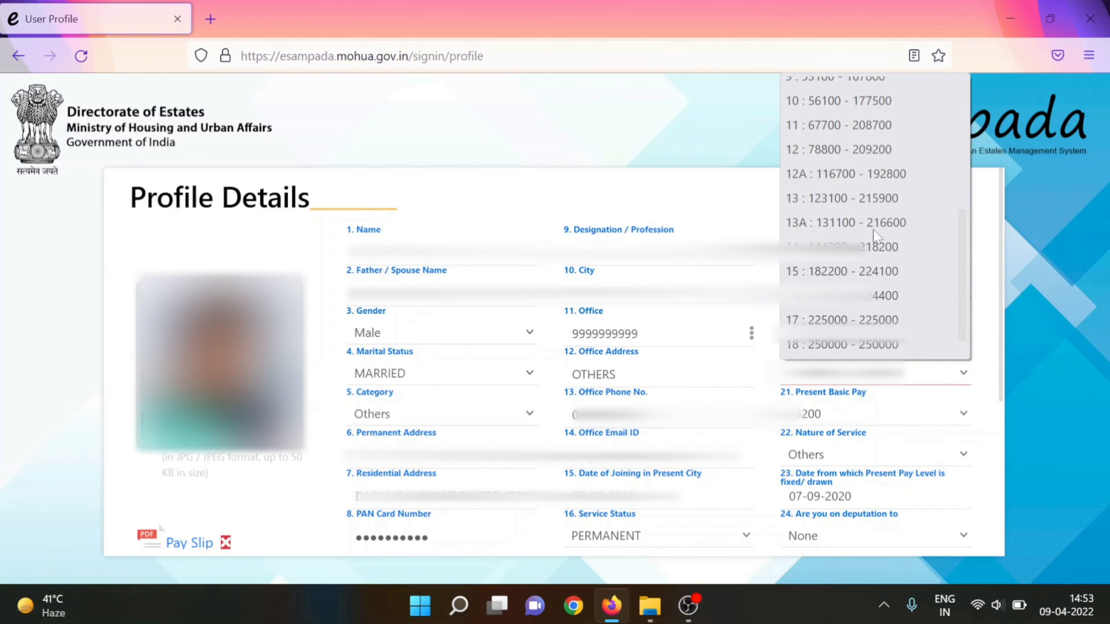
scroll(876, 237, "up", 4)
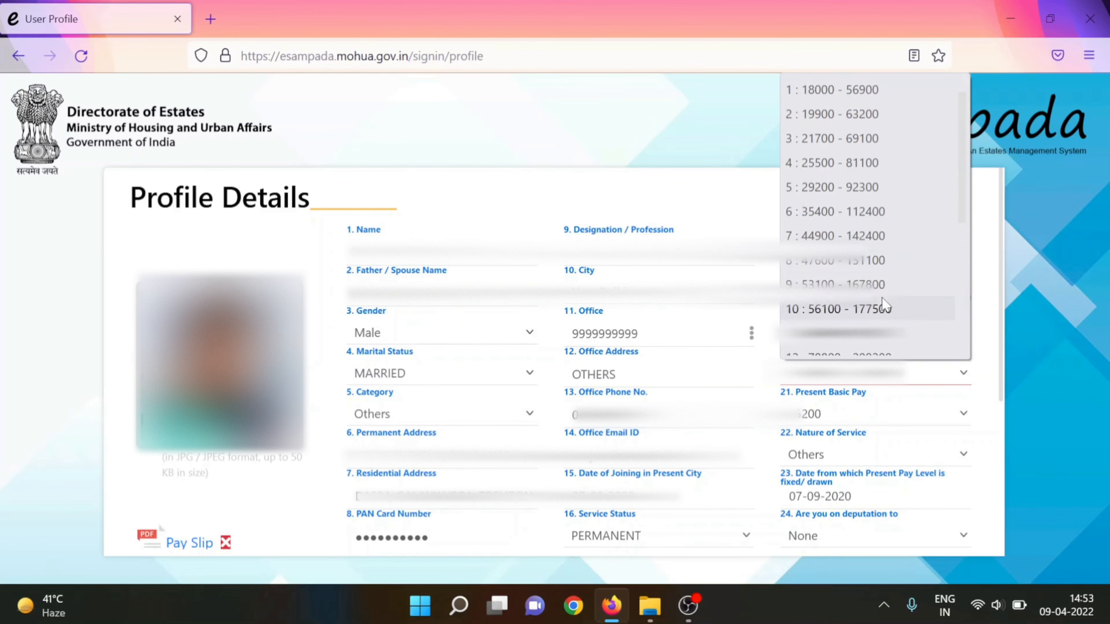
scroll(868, 267, "down", 4)
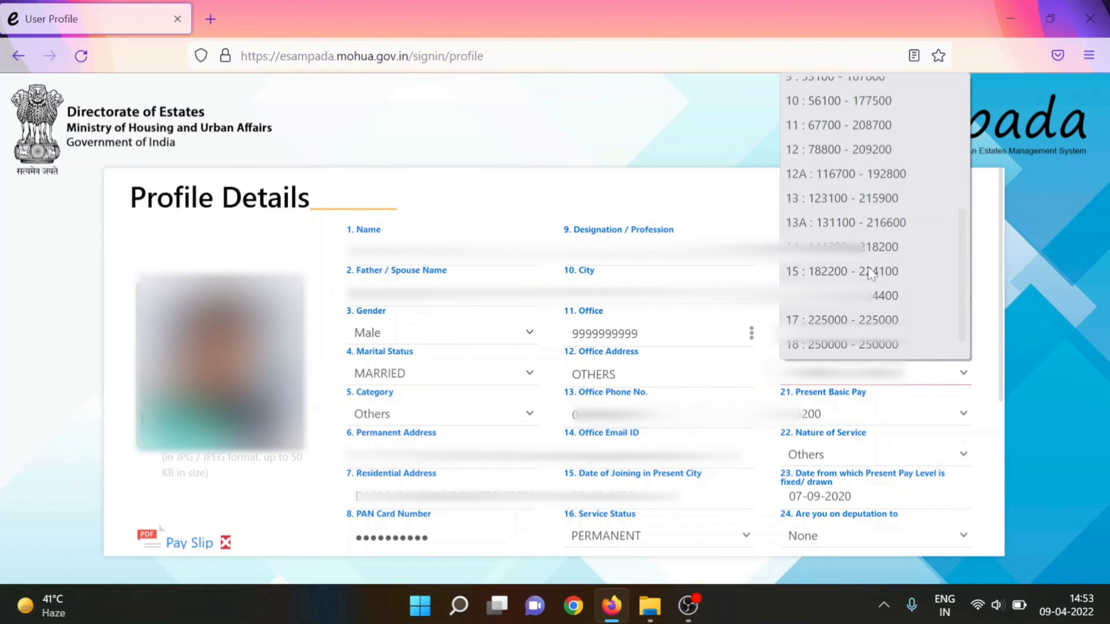
left_click(1001, 263)
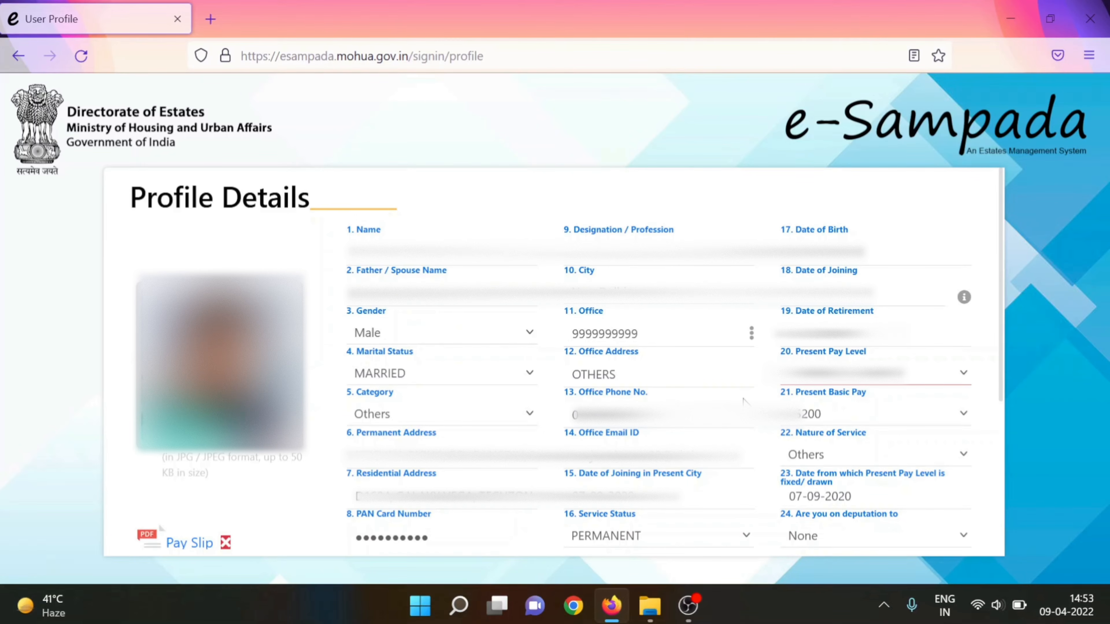
Examine the choices for Nature of Service and for the deputation question, keeping the current selections.
left_click(970, 455)
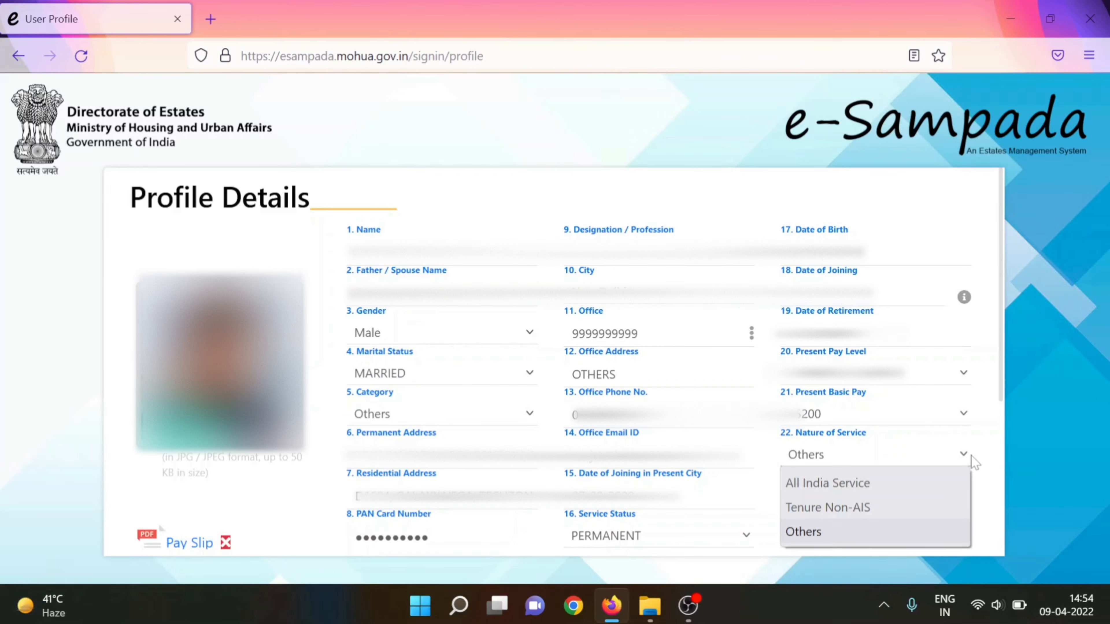
left_click(993, 448)
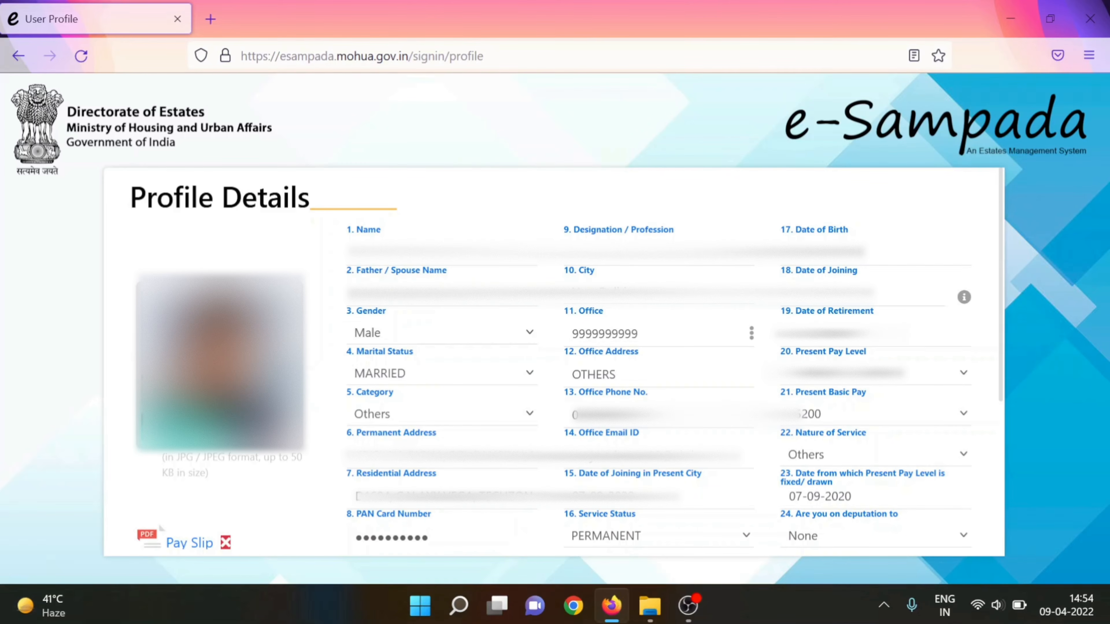
left_click(967, 536)
left_click(963, 536)
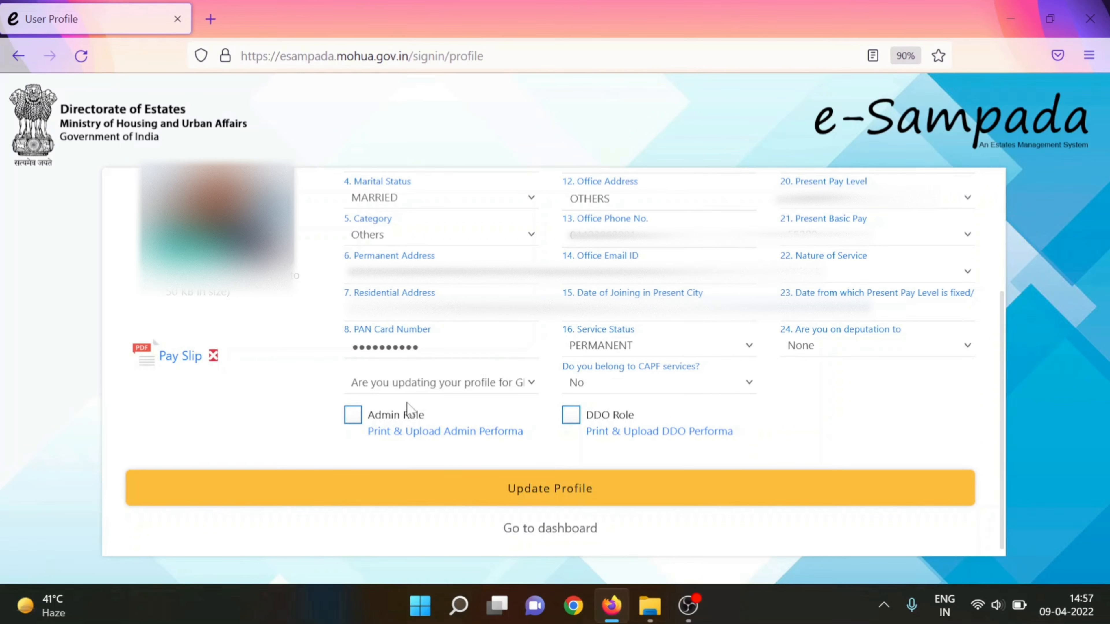
Check the answer options for the question about the purpose of updating the profile without choosing one.
left_click(426, 380)
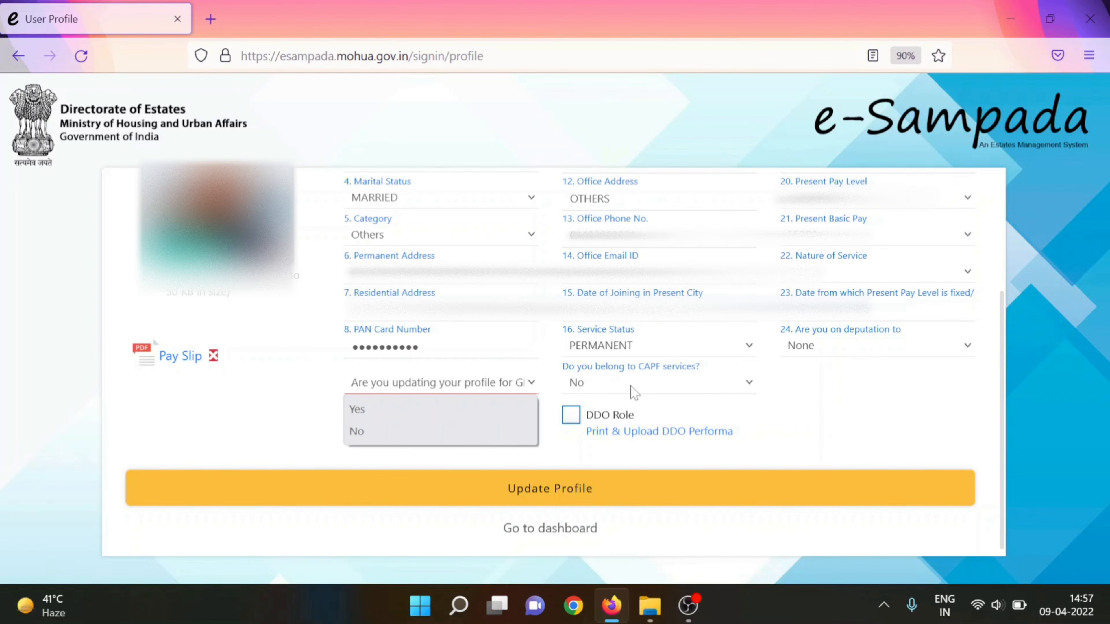
left_click(868, 417)
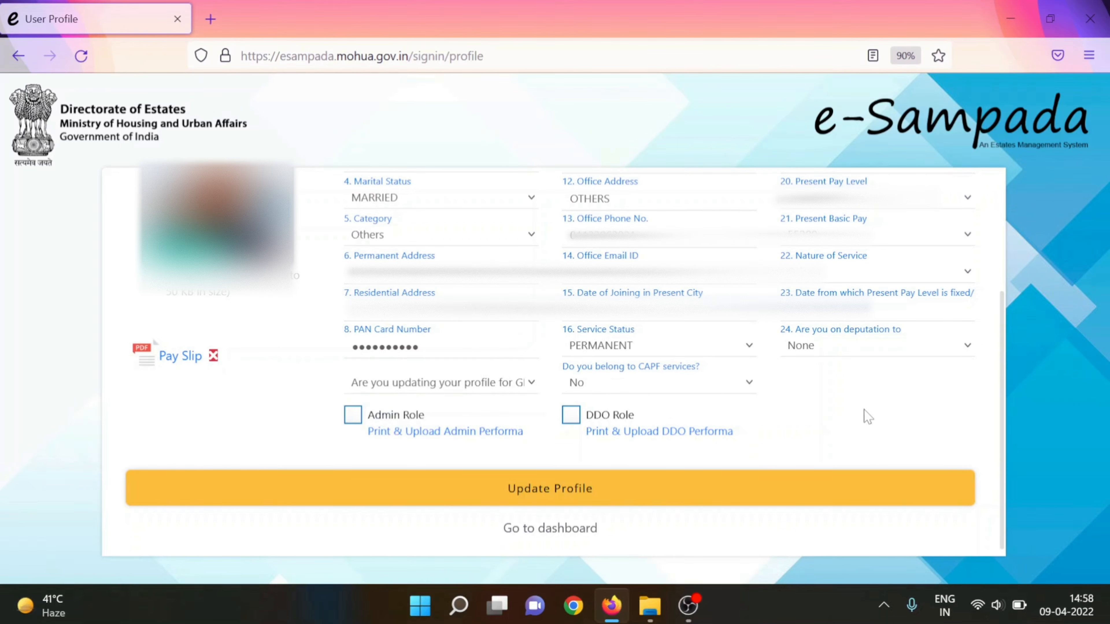